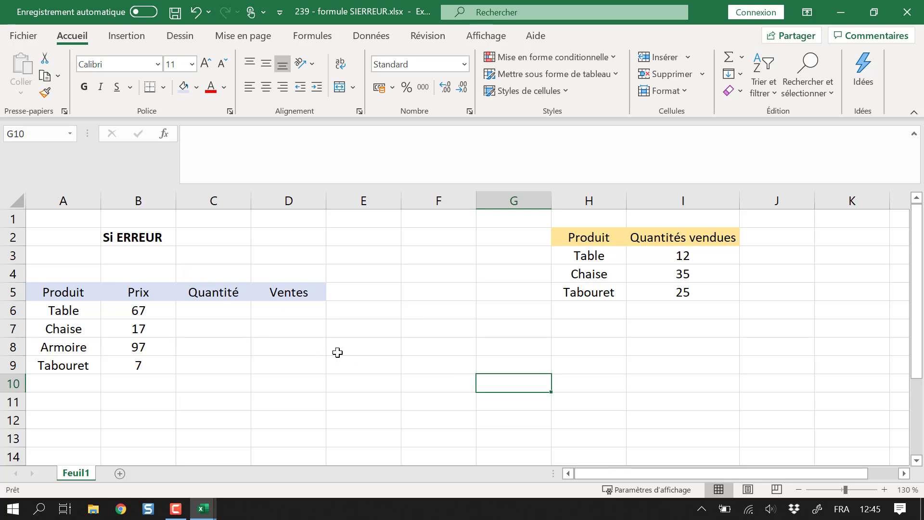
# Step: Examine the product price table in A5:D9 and the sold quantities table in H2:I5
pyautogui.click(212, 343)
pyautogui.moveTo(48, 293); pyautogui.dragTo(73, 362)
pyautogui.moveTo(142, 296); pyautogui.dragTo(136, 363)
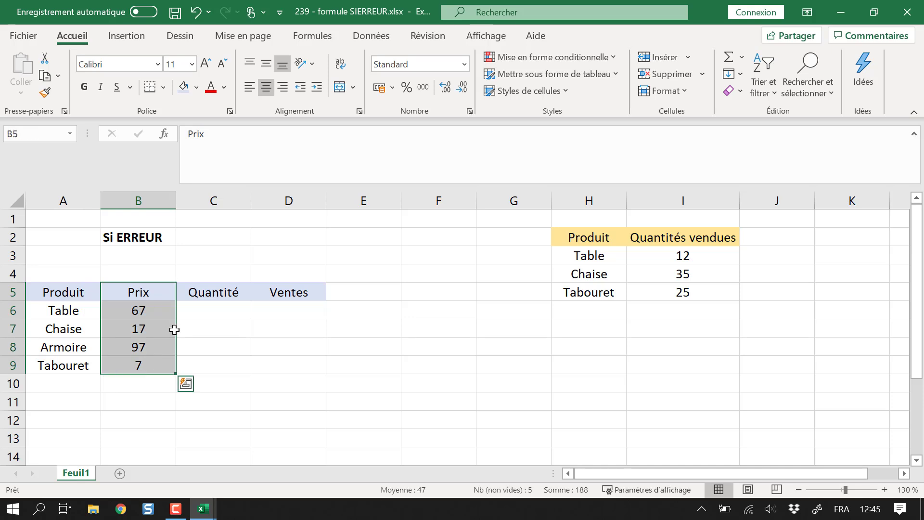
pyautogui.click(213, 313)
pyautogui.moveTo(213, 313); pyautogui.dragTo(214, 369)
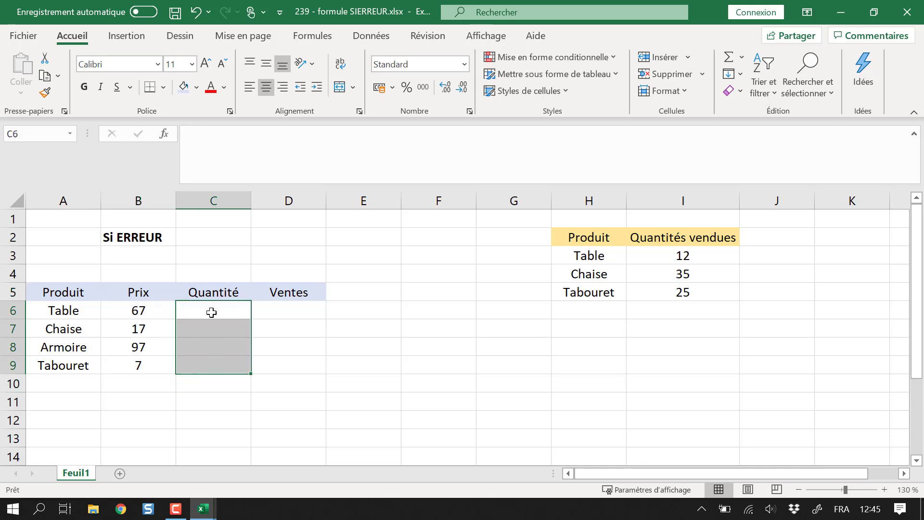
pyautogui.moveTo(573, 252); pyautogui.dragTo(652, 264)
pyautogui.moveTo(583, 237); pyautogui.dragTo(689, 291)
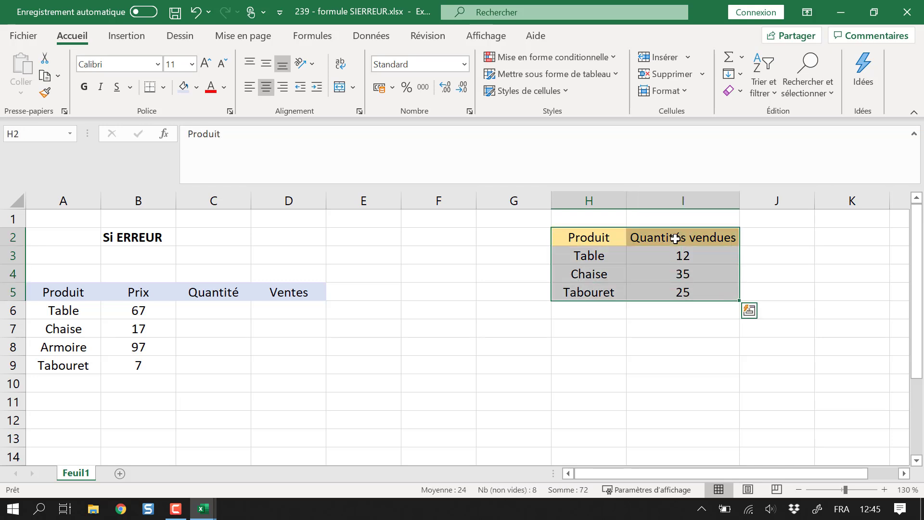
# Step: Start a RECHERCHEV formula in C6 under Quantité, with A6 as the lookup value
pyautogui.click(242, 310)
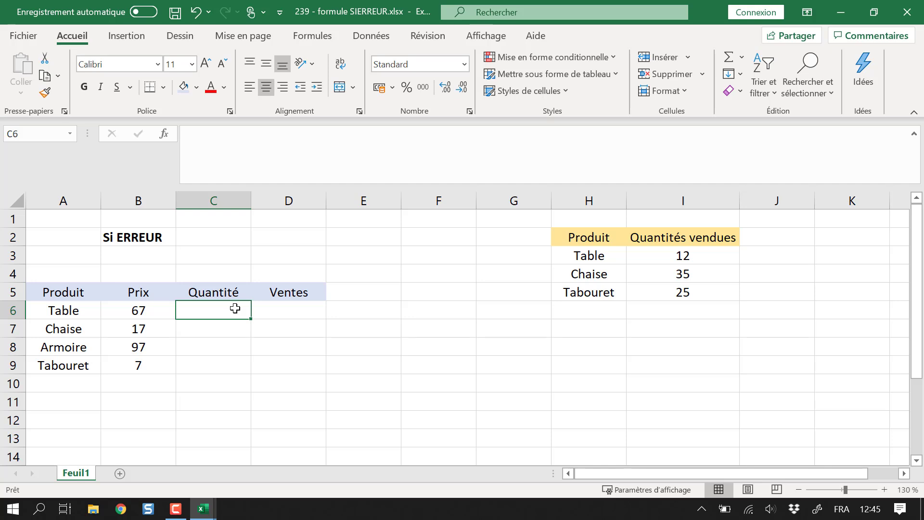
pyautogui.write('=rech')
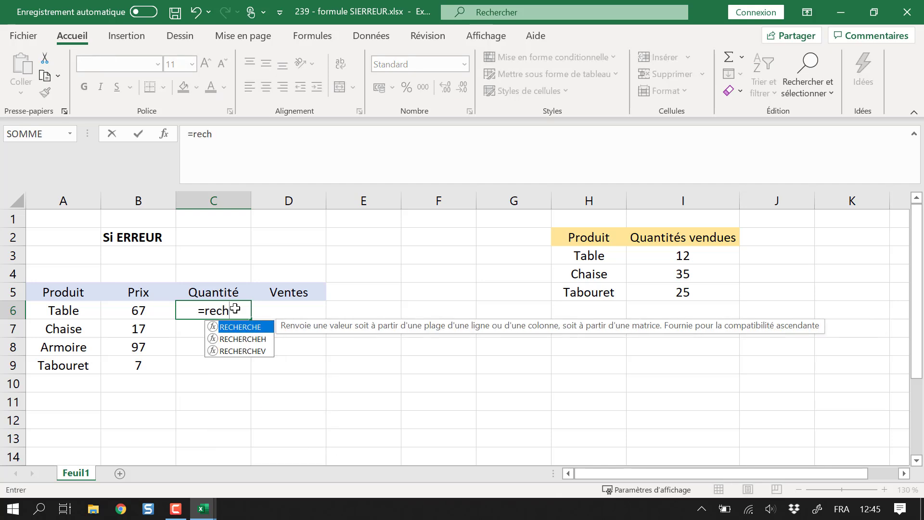
pyautogui.press('Down')
pyautogui.press('Down')
pyautogui.press('Tab')
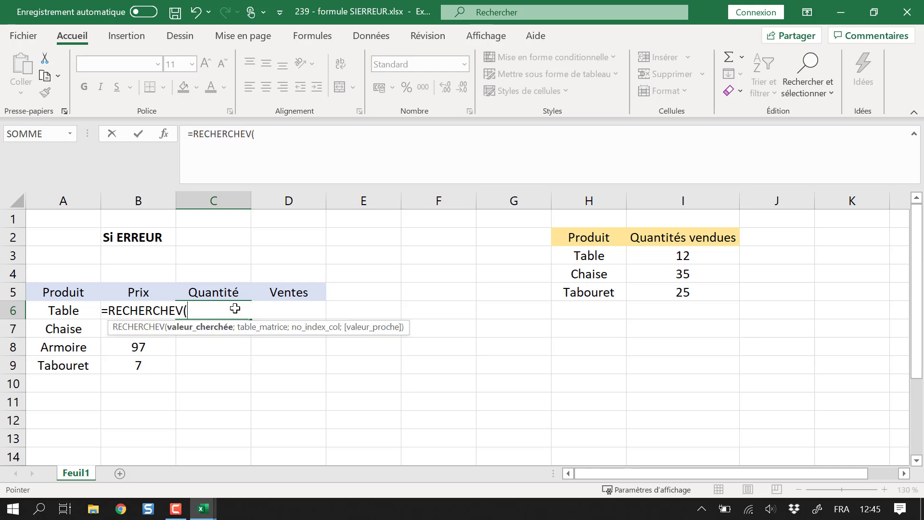
pyautogui.press('Left')
pyautogui.press('Left')
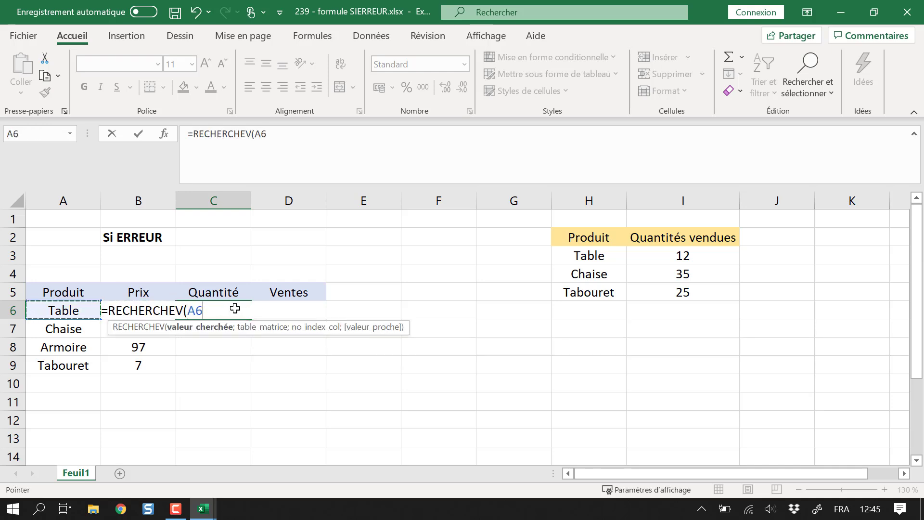
# Step: Complete the RECHERCHEV in C6 with the absolute range $H$2:$I$5, column index 2 and match value 0
pyautogui.write(';')
pyautogui.moveTo(598, 233); pyautogui.dragTo(694, 290)
pyautogui.press('F4')
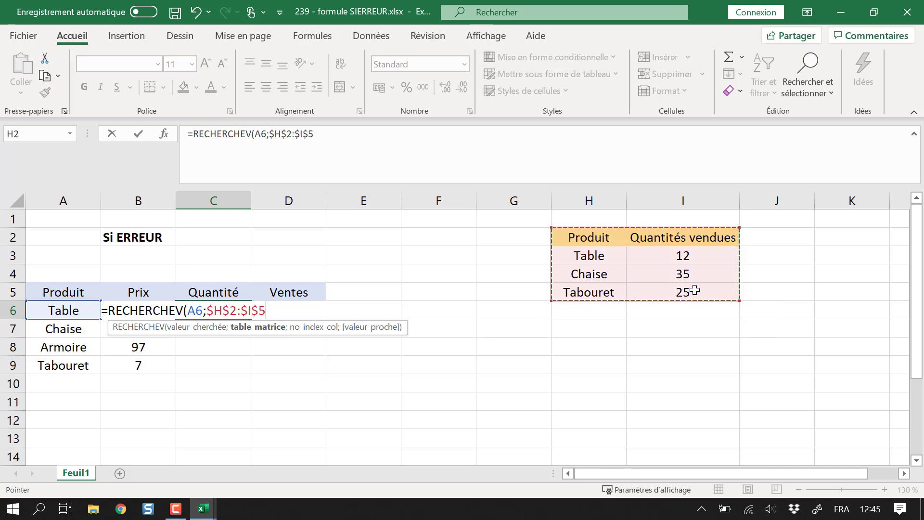
pyautogui.write(';')
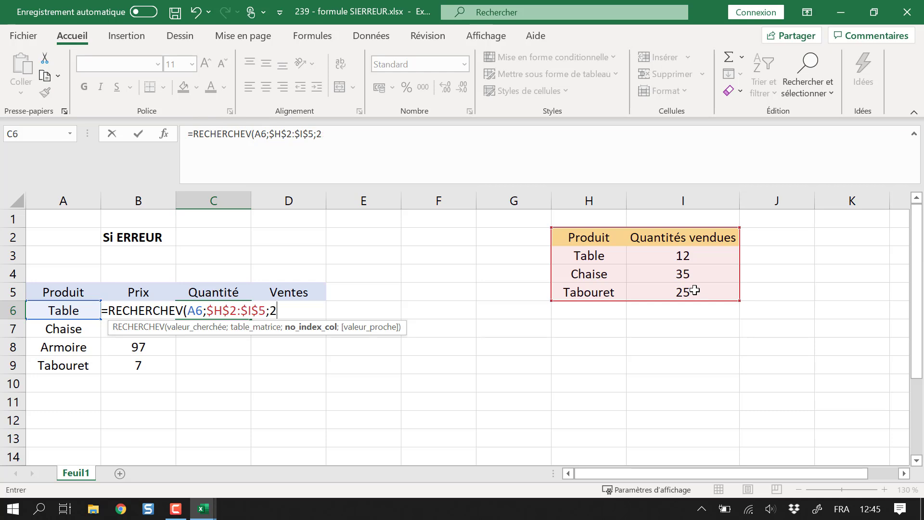
pyautogui.write('2;0')
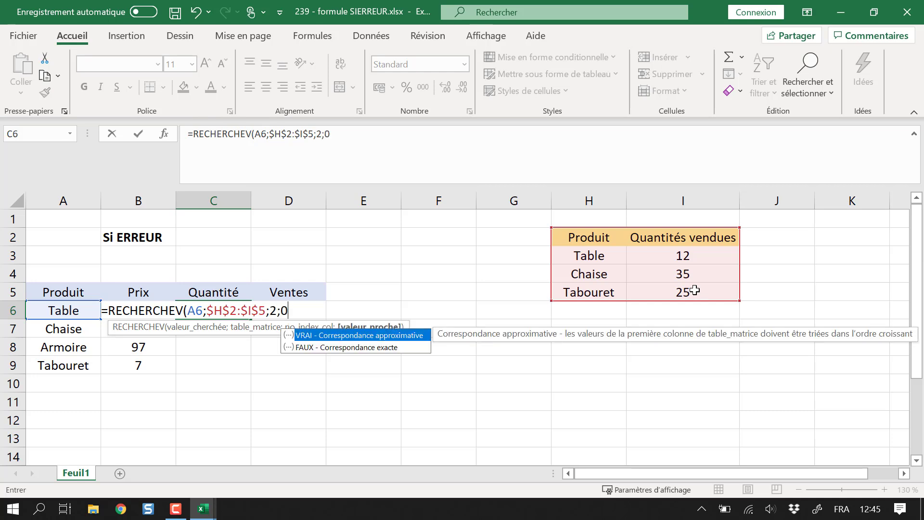
pyautogui.write(')')
pyautogui.press('Return')
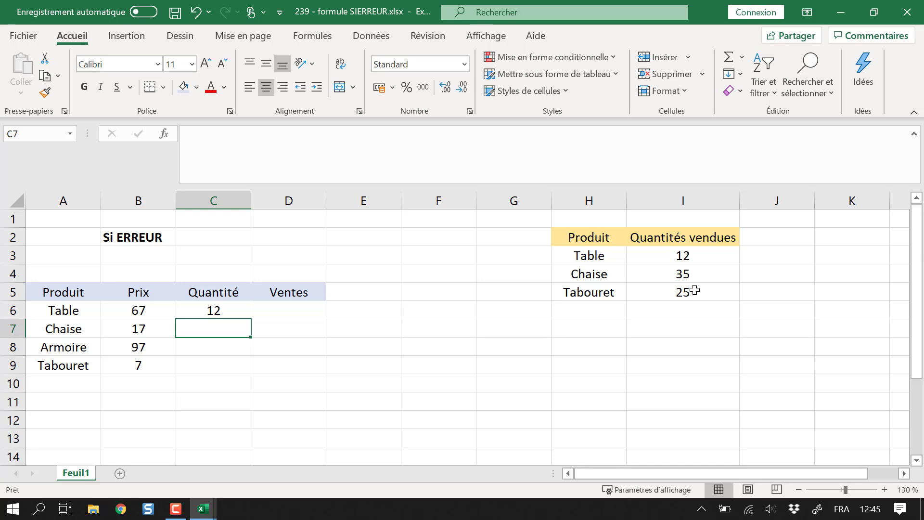
# Step: Calculate the sales for Table in D6 by multiplying quantity by price with =C6*B6
pyautogui.press('Up')
pyautogui.press('Right')
pyautogui.write('=')
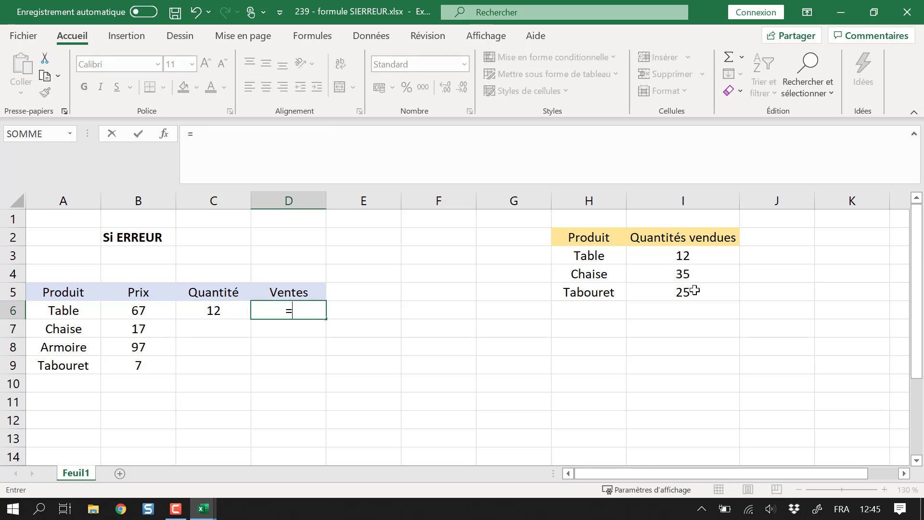
pyautogui.press('Left')
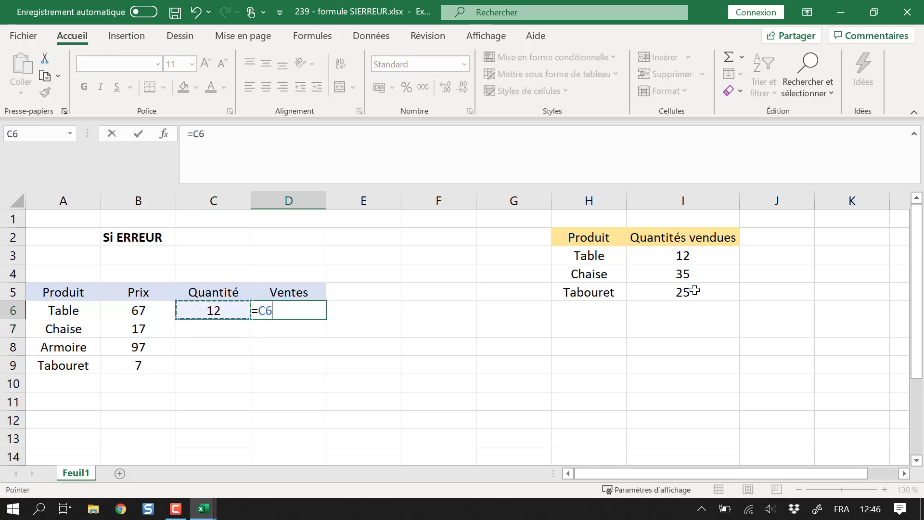
pyautogui.write('*')
pyautogui.press('Left')
pyautogui.press('Left')
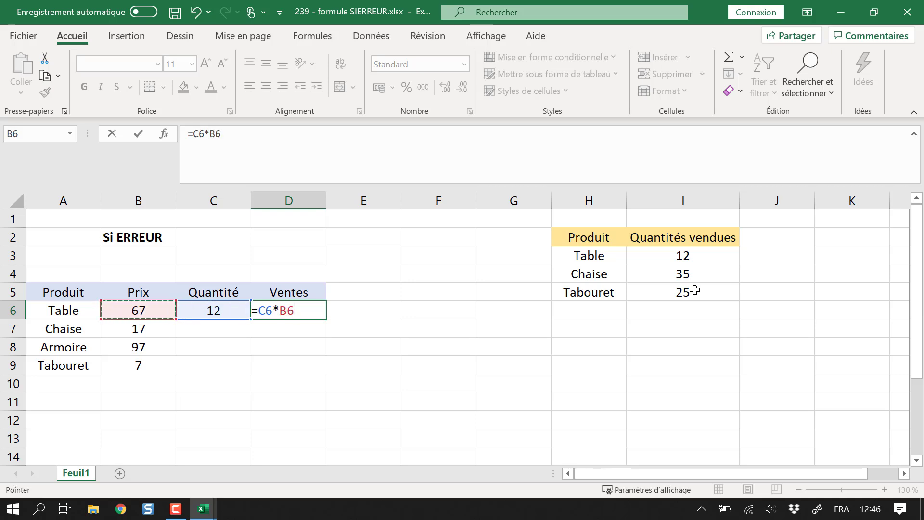
pyautogui.press('Return')
# Step: Copy the formulas in C6:D6 down to row 9, and compare the Armoire product with the sold quantities table
pyautogui.moveTo(223, 306); pyautogui.dragTo(301, 308)
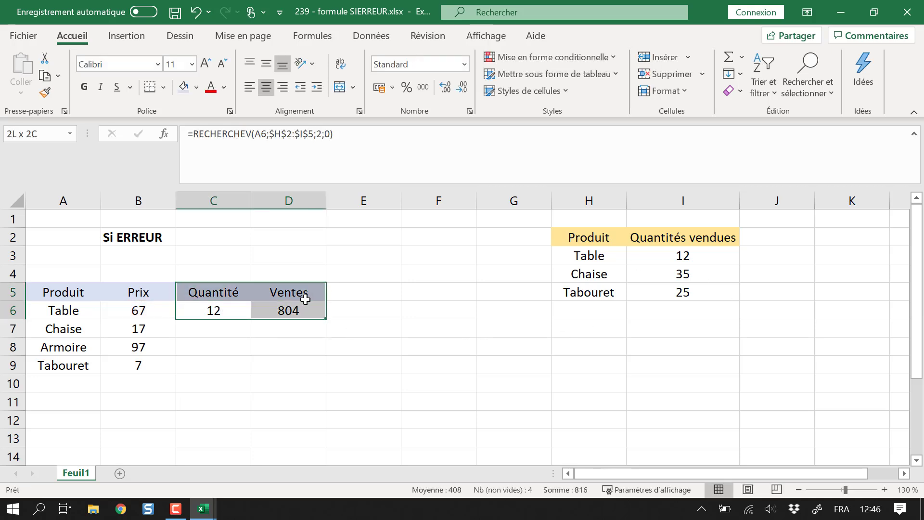
pyautogui.moveTo(211, 308); pyautogui.dragTo(319, 373)
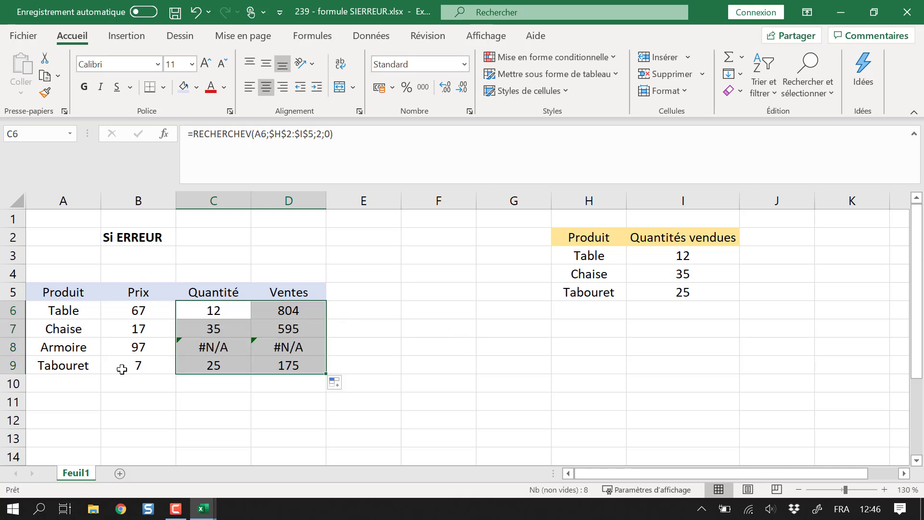
pyautogui.click(78, 348)
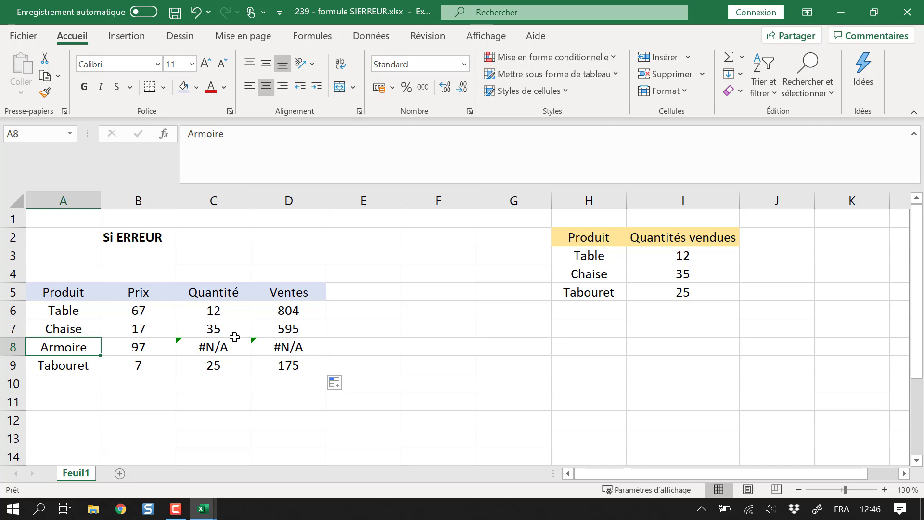
pyautogui.moveTo(596, 236); pyautogui.dragTo(683, 294)
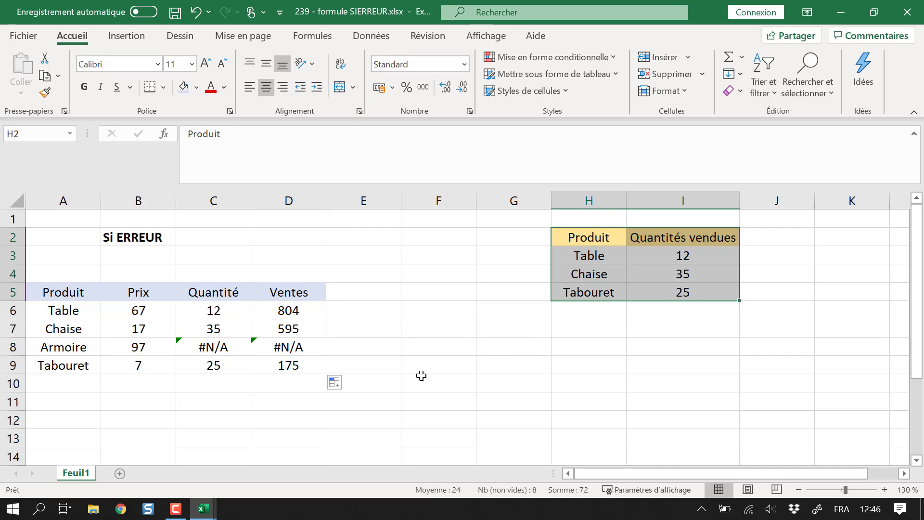
# Step: Total the Ventes values D6:D9 in cell D10 with SOMME, and check the Armoire results and the total
pyautogui.click(296, 385)
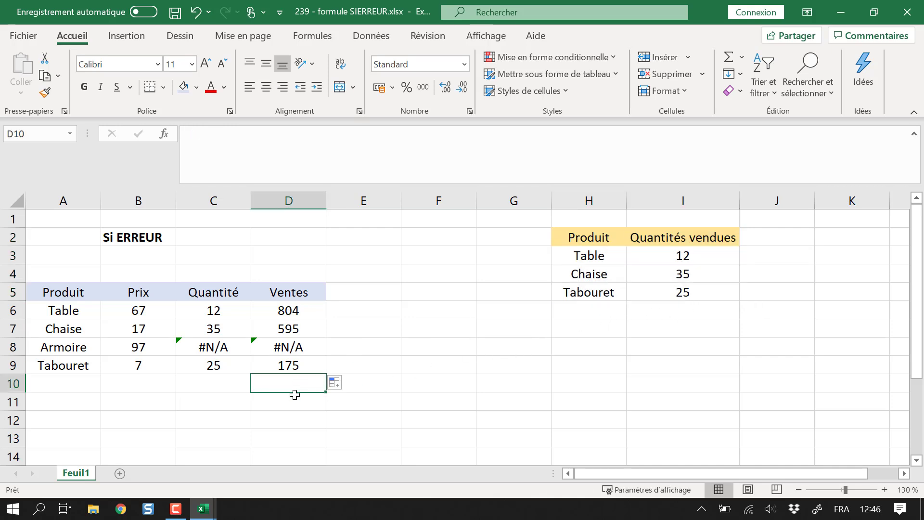
pyautogui.hotkey('alt', '=')
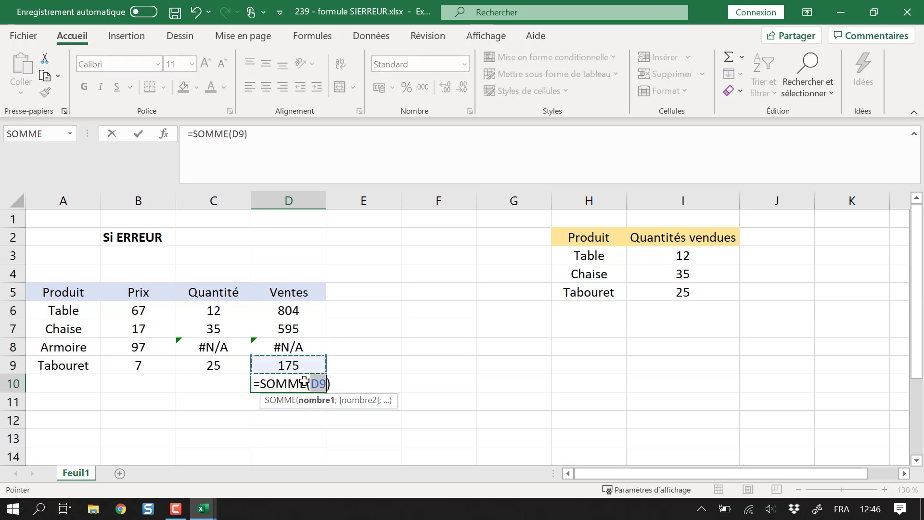
pyautogui.press('Escape')
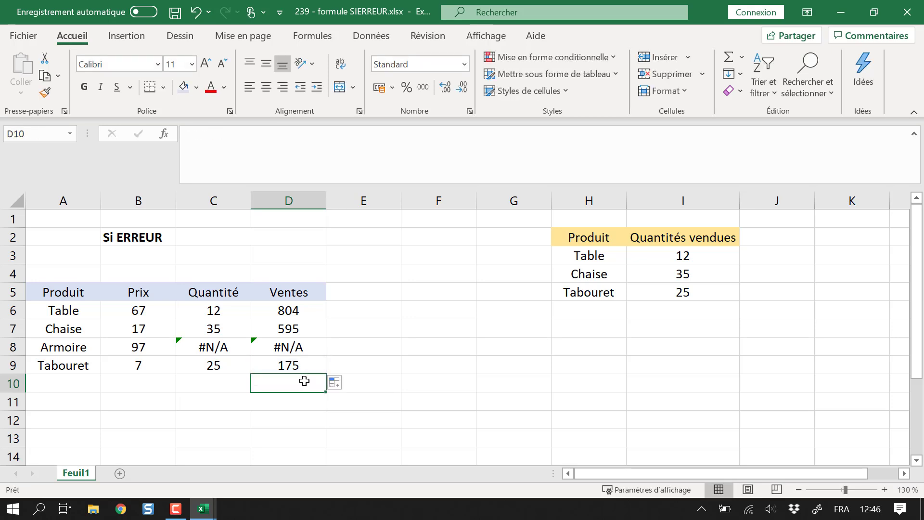
pyautogui.write('=somme(')
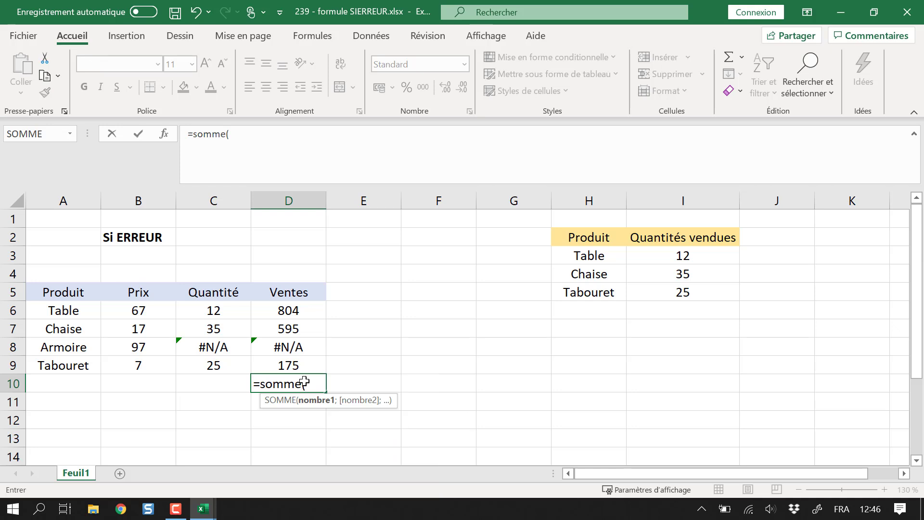
pyautogui.moveTo(305, 310); pyautogui.dragTo(310, 361)
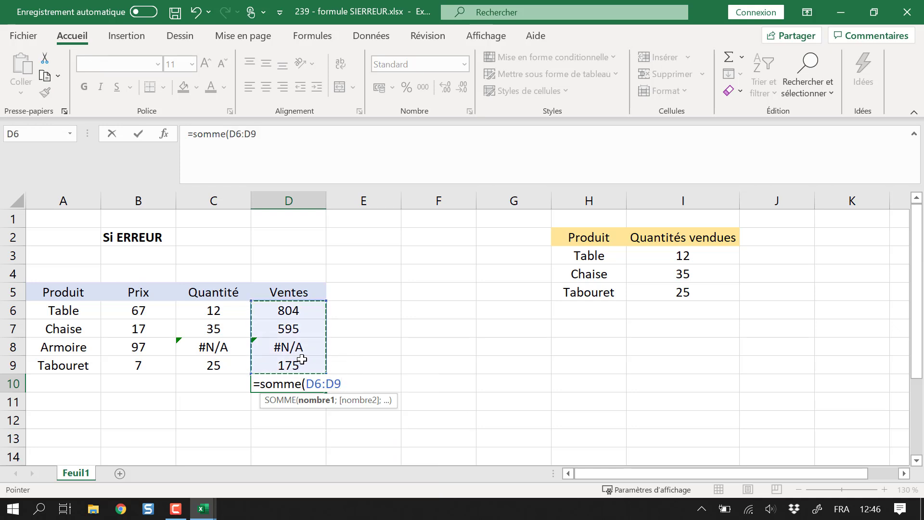
pyautogui.write(')')
pyautogui.press('Return')
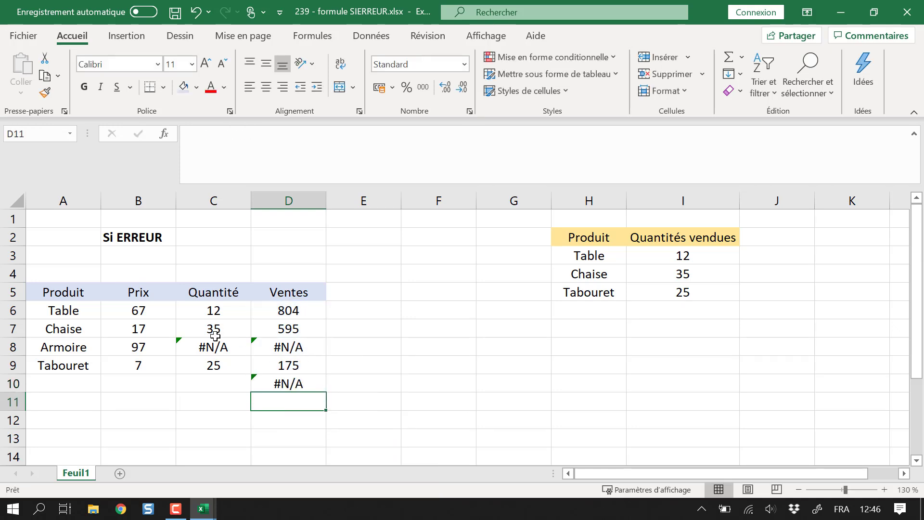
pyautogui.click(241, 347)
pyautogui.click(272, 349)
pyautogui.click(281, 390)
pyautogui.moveTo(282, 391); pyautogui.dragTo(286, 399)
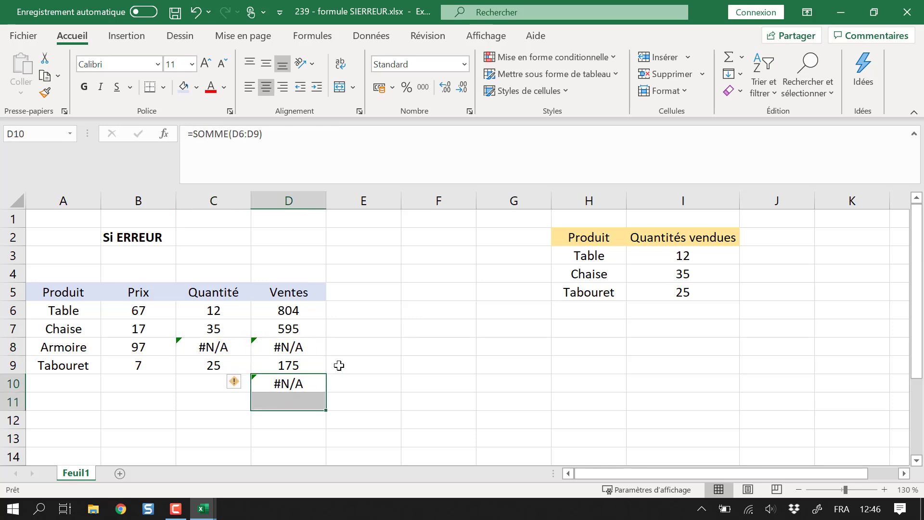
# Step: Insert the SIERREUR function in front of the RECHERCHEV in C8, so the lookup becomes its first argument
pyautogui.click(218, 346)
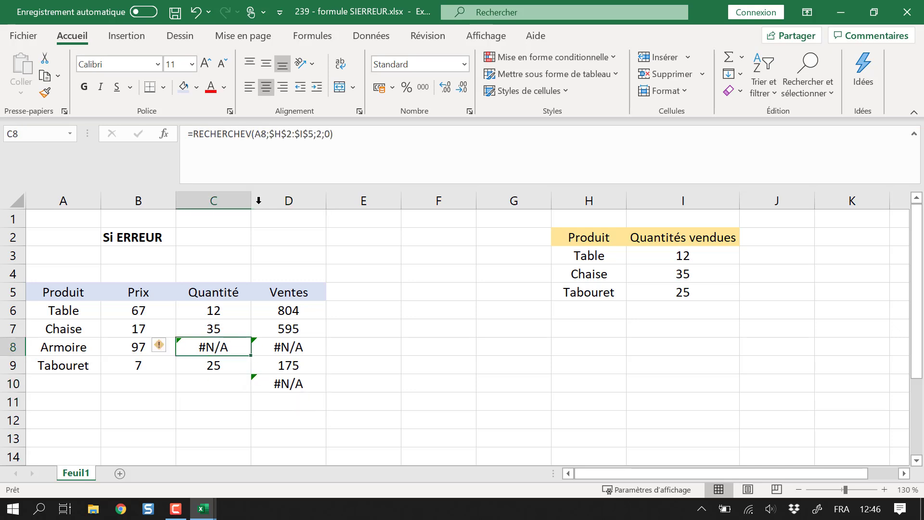
pyautogui.click(198, 133)
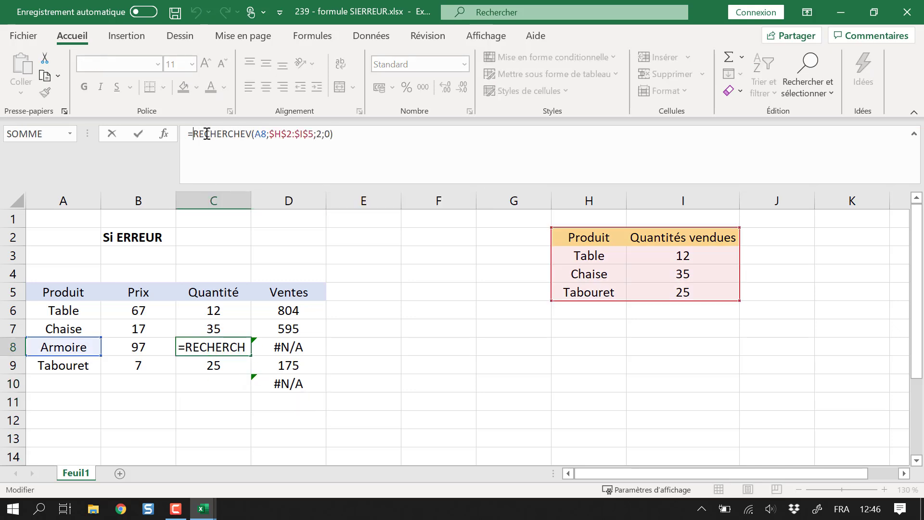
pyautogui.write('sie')
pyautogui.write('rreu')
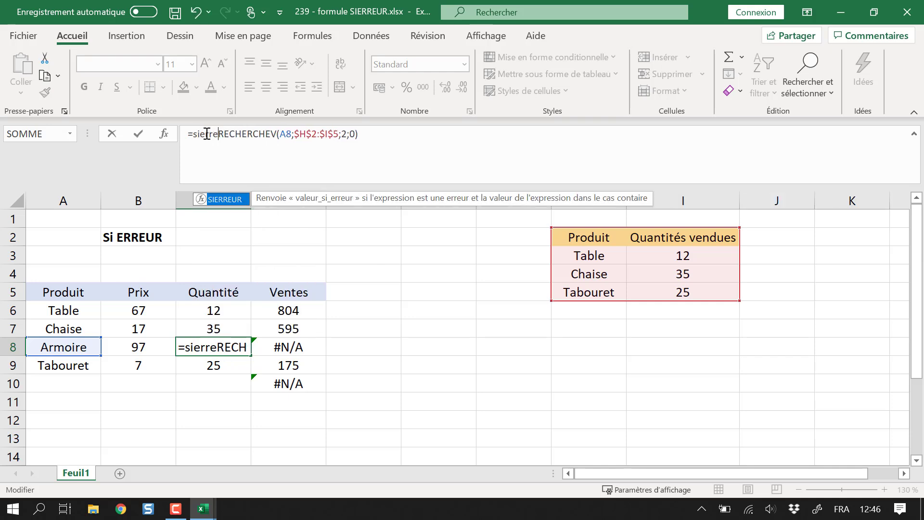
pyautogui.write('(')
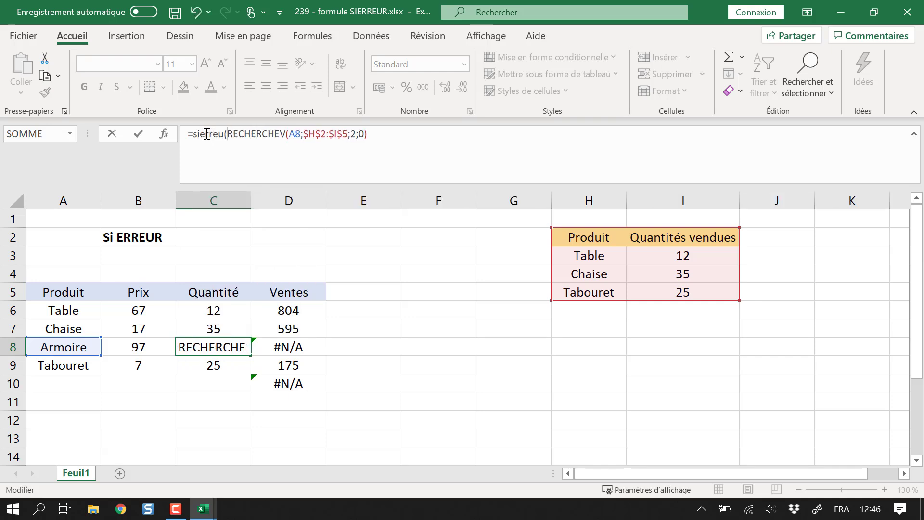
pyautogui.press('BackSpace')
pyautogui.write('r(')
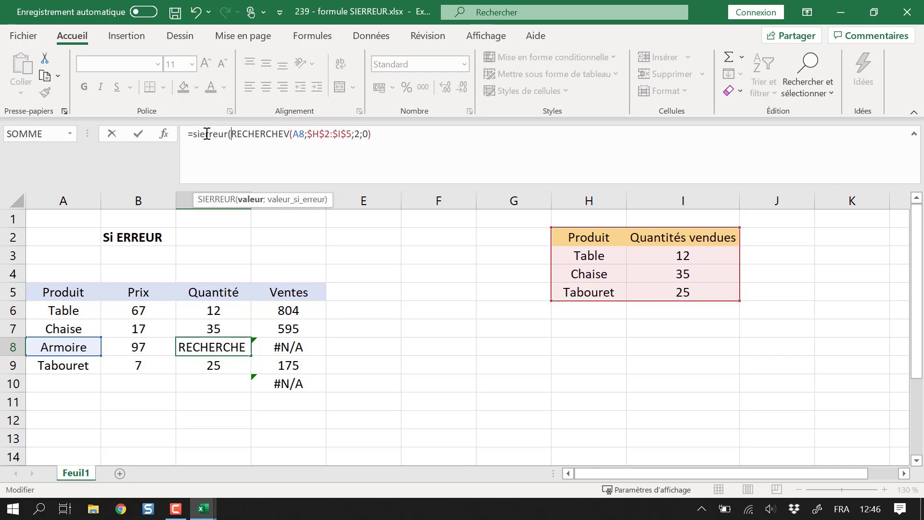
# Step: Complete the SIERREUR formula in C8 with 0 as the value in case of error, and check the Armoire row
pyautogui.moveTo(414, 143); pyautogui.dragTo(232, 131)
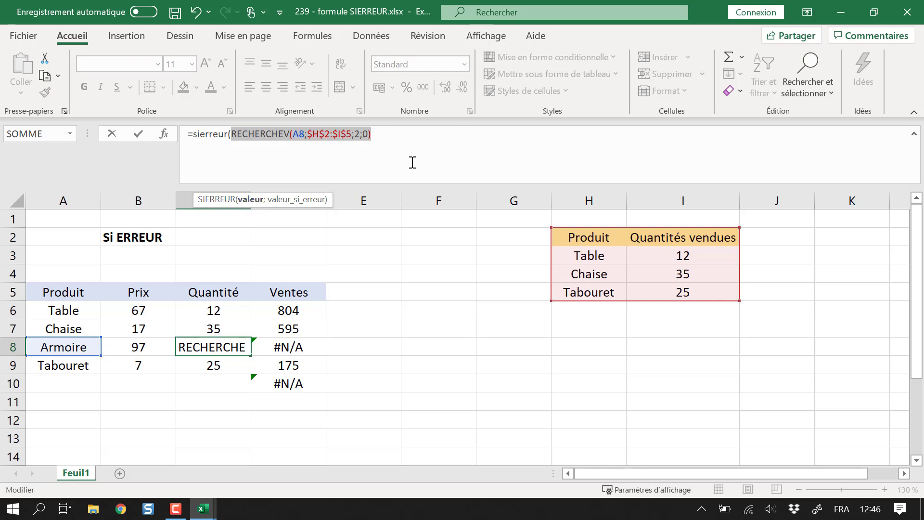
pyautogui.click(431, 143)
pyautogui.write(';')
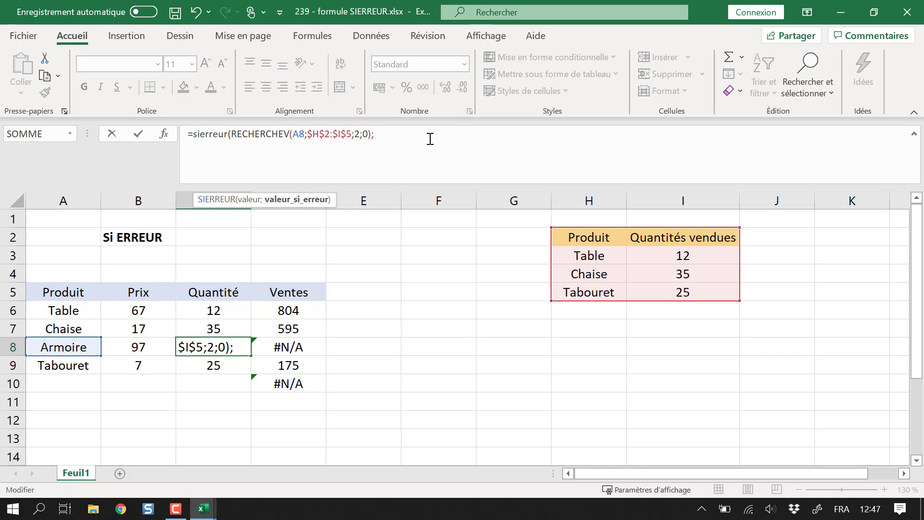
pyautogui.write('0)')
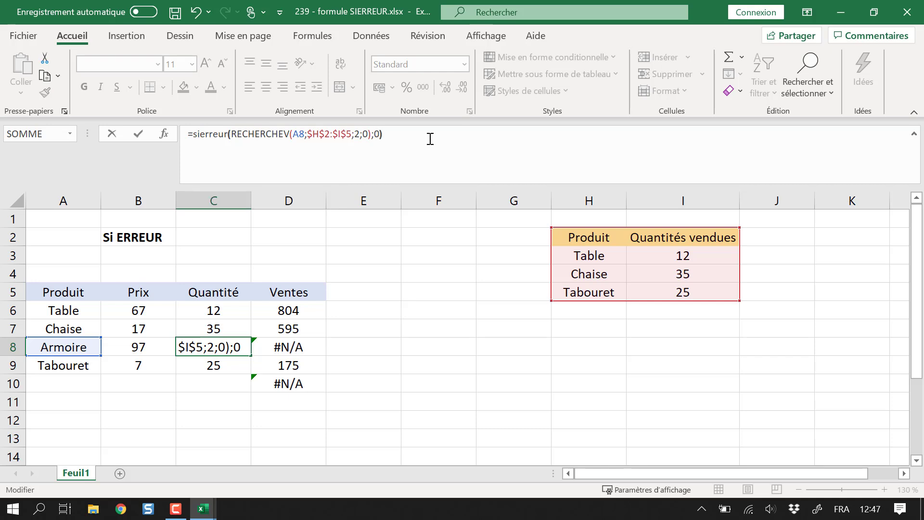
pyautogui.press('Return')
pyautogui.click(219, 344)
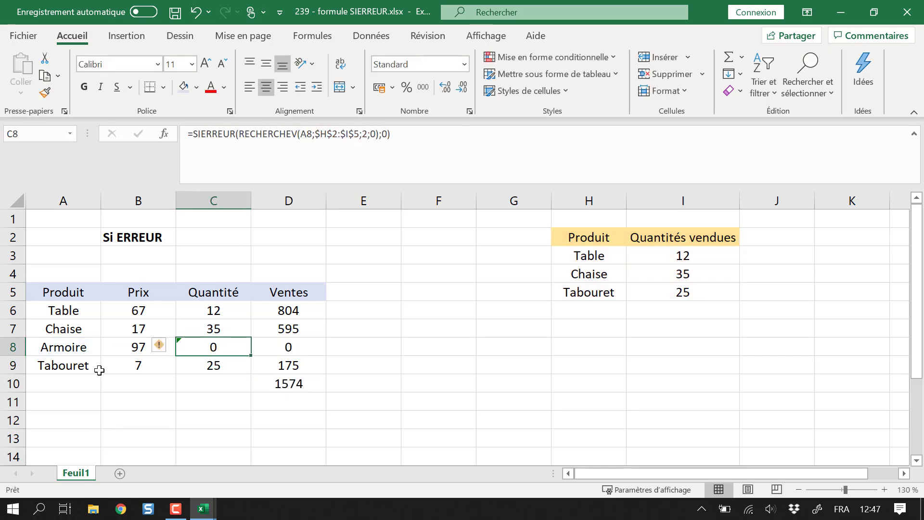
pyautogui.click(70, 349)
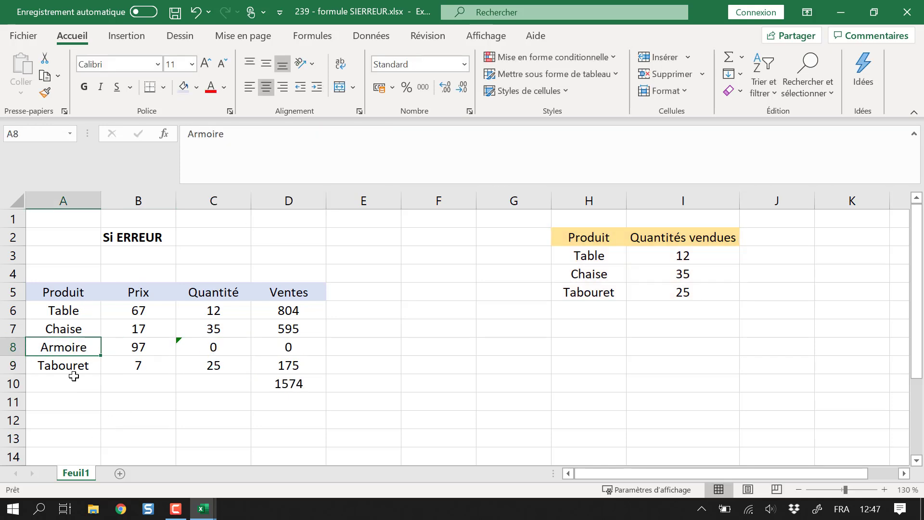
# Step: Copy the SIERREUR formula from C8 to the other Quantité cells, up to C6 and down to C9, and check the Armoire row
pyautogui.click(232, 351)
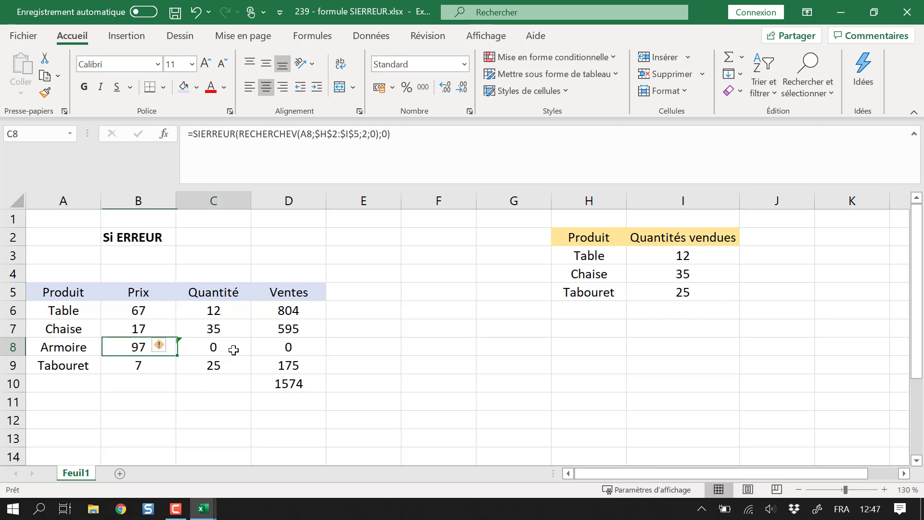
pyautogui.moveTo(253, 356); pyautogui.dragTo(248, 312)
pyautogui.click(241, 345)
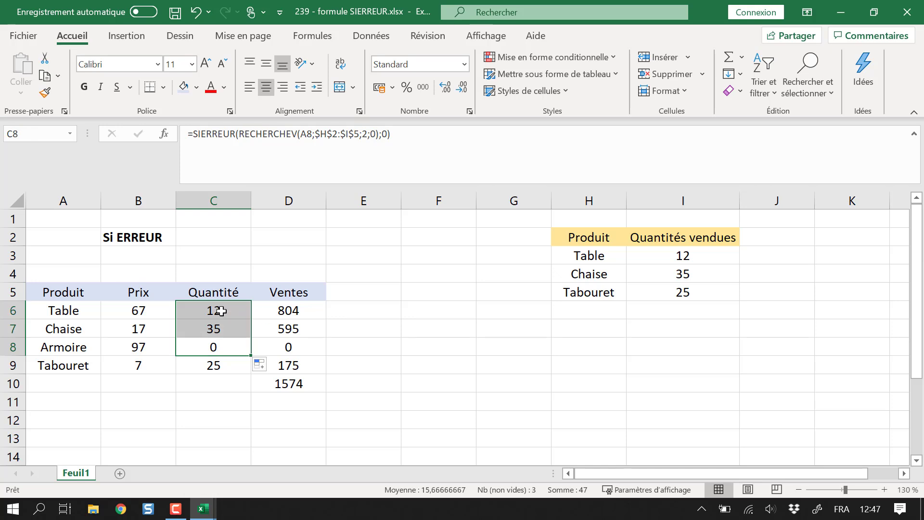
pyautogui.click(227, 348)
pyautogui.click(296, 349)
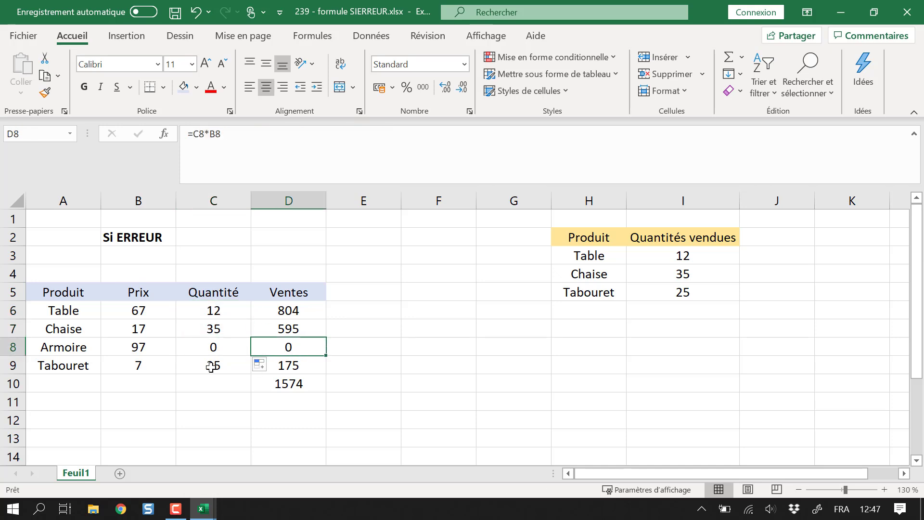
# Step: Examine the value-if-error argument of the SIERREUR formula in C8, leaving the formula as it is
pyautogui.click(227, 350)
pyautogui.click(327, 137)
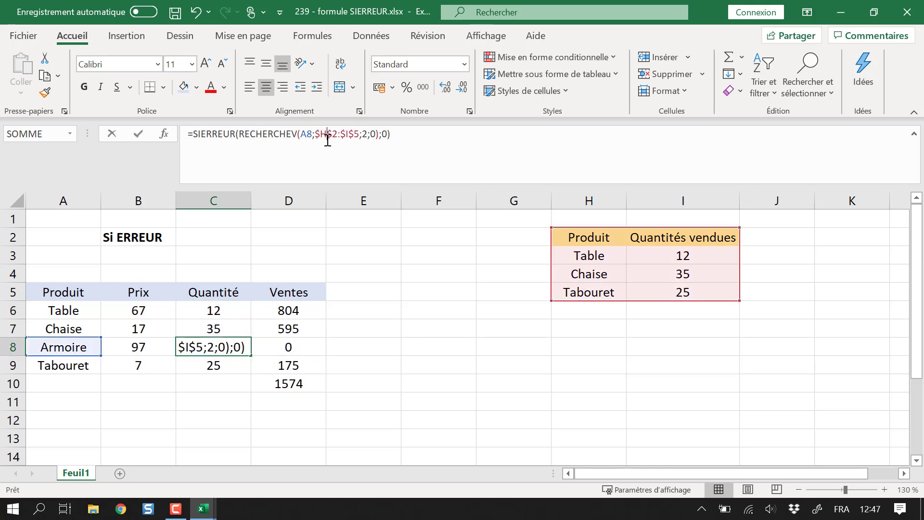
pyautogui.doubleClick(384, 134)
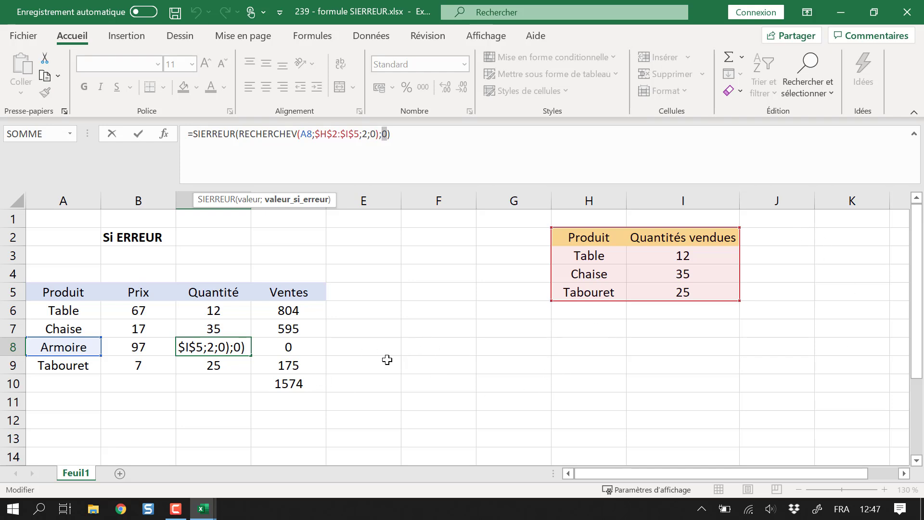
pyautogui.hotkey('ctrl', 'Return')
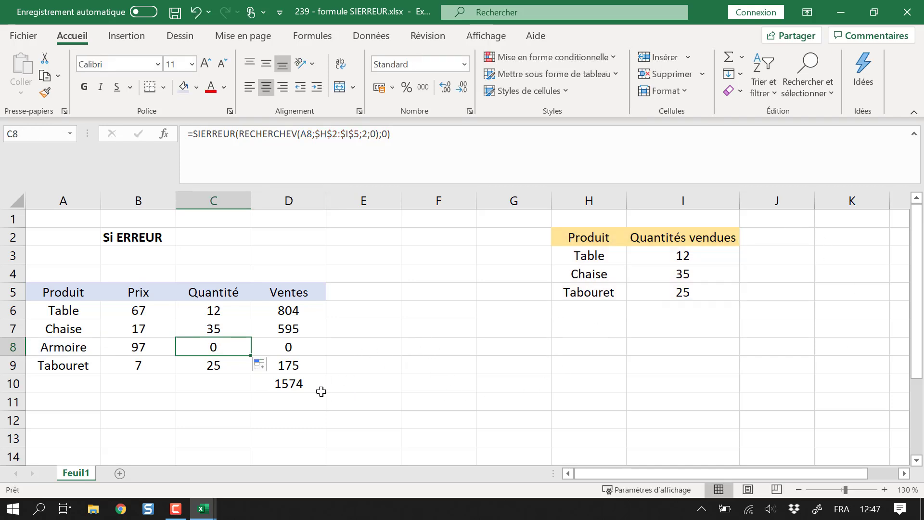
# Step: Replace the error value in C8's SIERREUR formula with the quoted text " message dderreur"
pyautogui.click(388, 135)
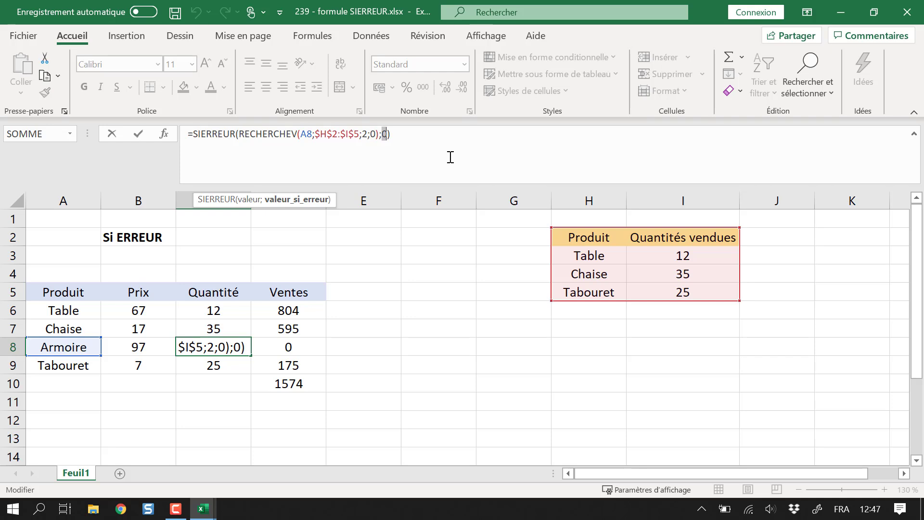
pyautogui.write('"')
pyautogui.write(' message dd')
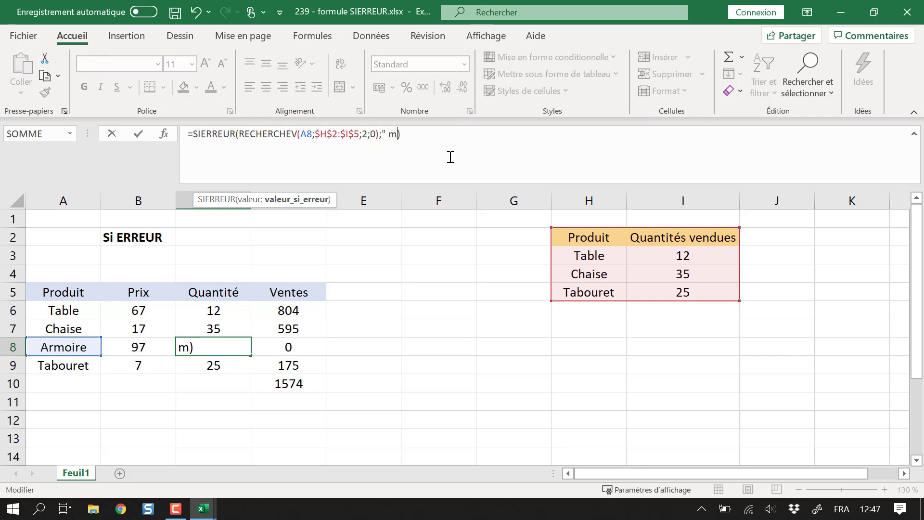
pyautogui.write("'erreu")
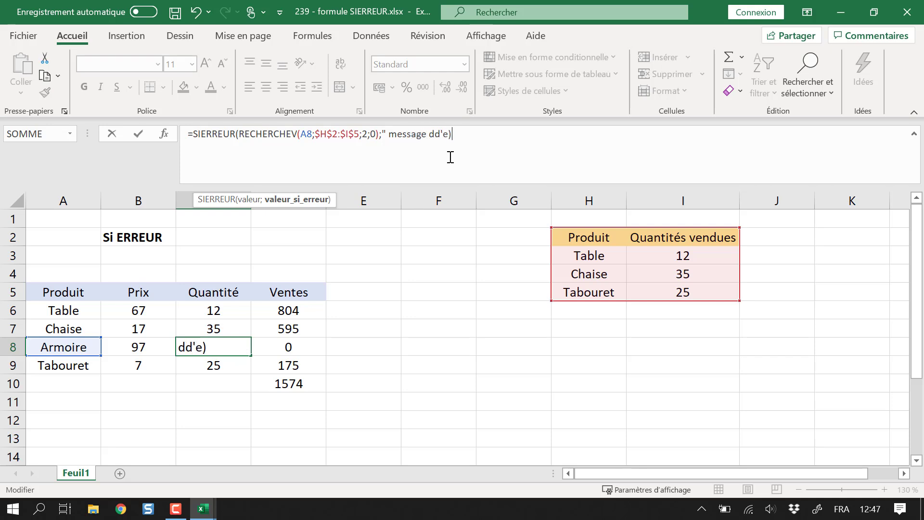
pyautogui.write('"')
pyautogui.press('Left')
pyautogui.press('Left')
pyautogui.write('r')
pyautogui.press('Delete')
pyautogui.press('Return')
pyautogui.press('Up')
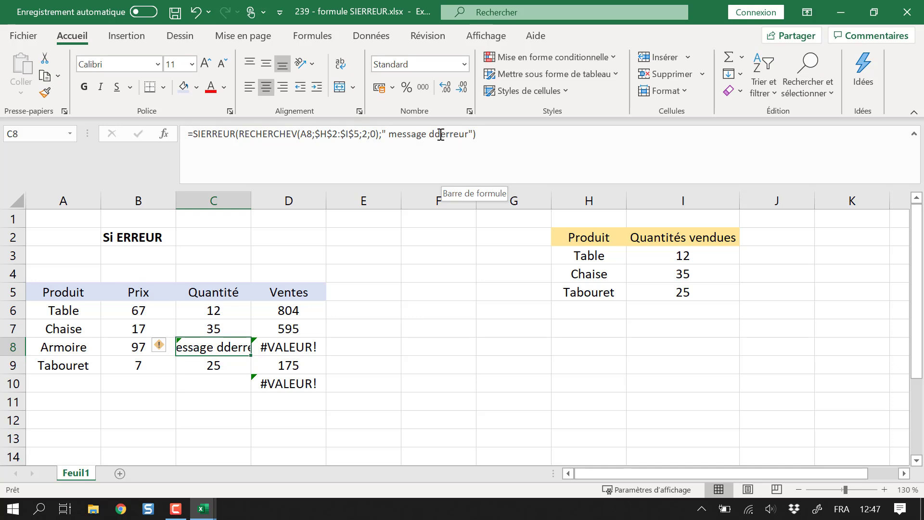
# Step: Correct the spelling of the quoted text in C8's SIERREUR formula to " message d'erreur"
pyautogui.click(442, 134)
pyautogui.press('BackSpace')
pyautogui.write("'")
pyautogui.press('Return')
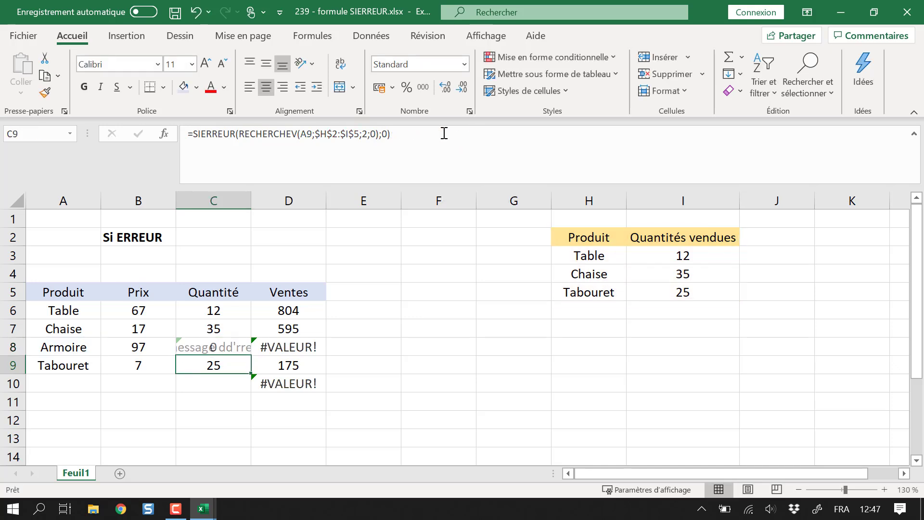
pyautogui.click(235, 341)
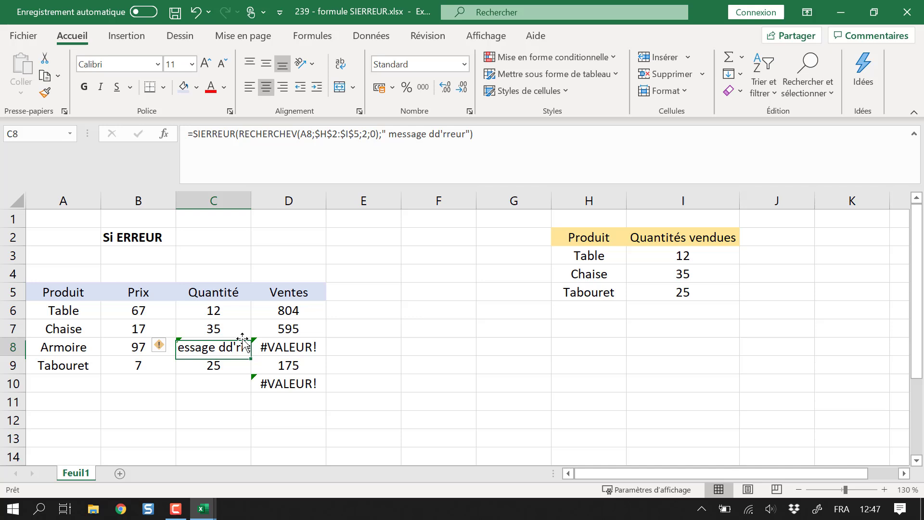
pyautogui.click(439, 137)
pyautogui.moveTo(443, 134); pyautogui.dragTo(436, 134)
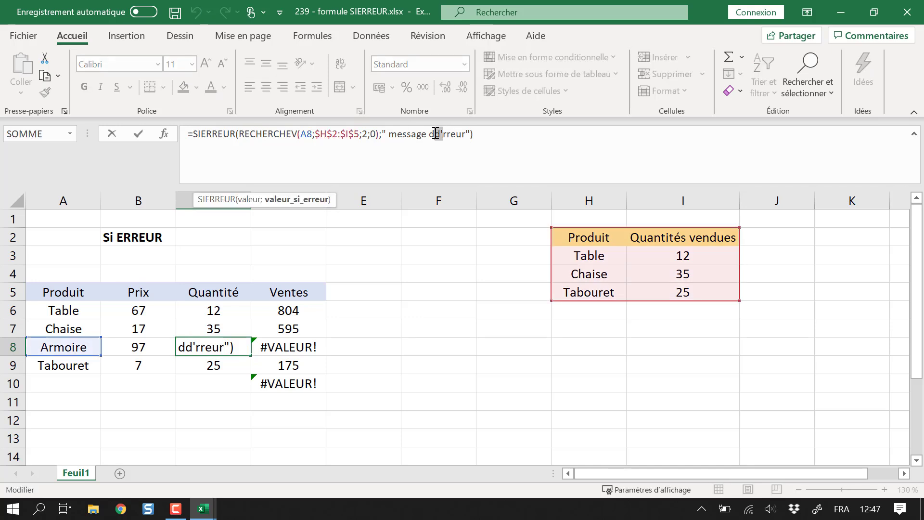
pyautogui.press('BackSpace')
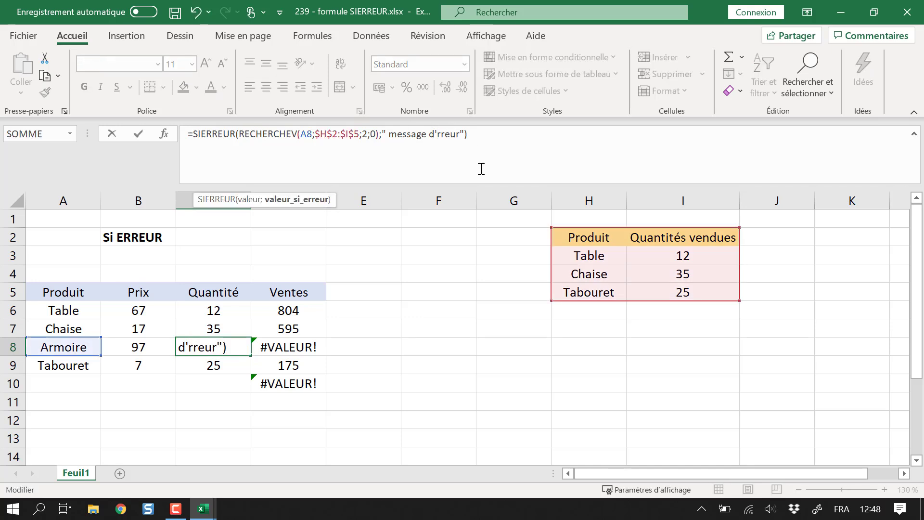
pyautogui.write('e')
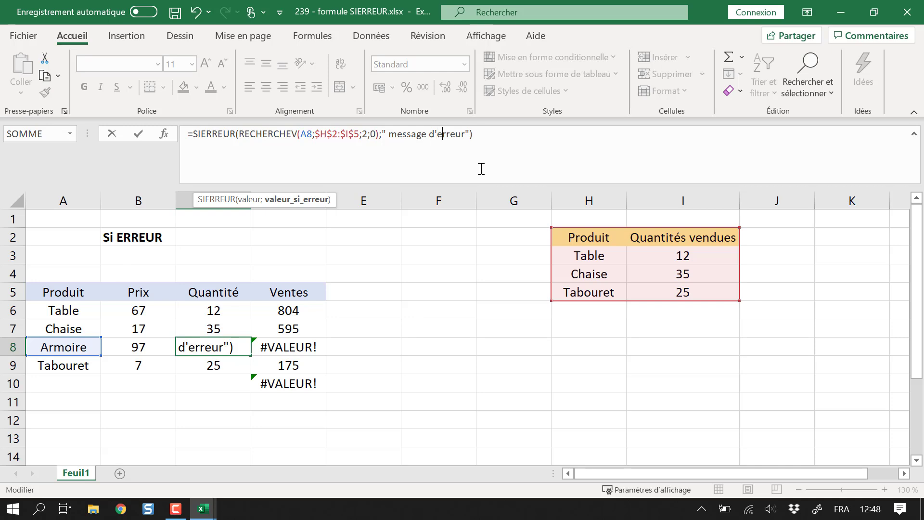
pyautogui.press('Return')
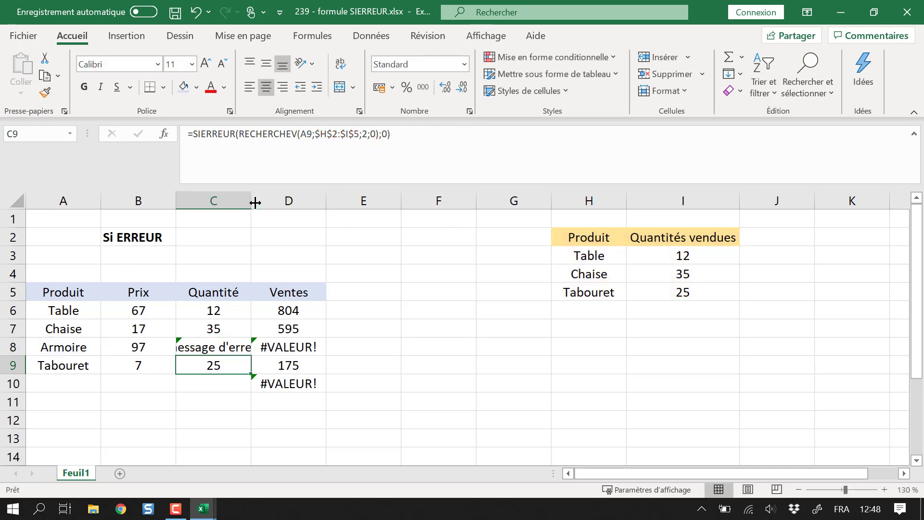
# Step: Fit the width of column C to its content and review the error message in the Armoire row
pyautogui.doubleClick(255, 202)
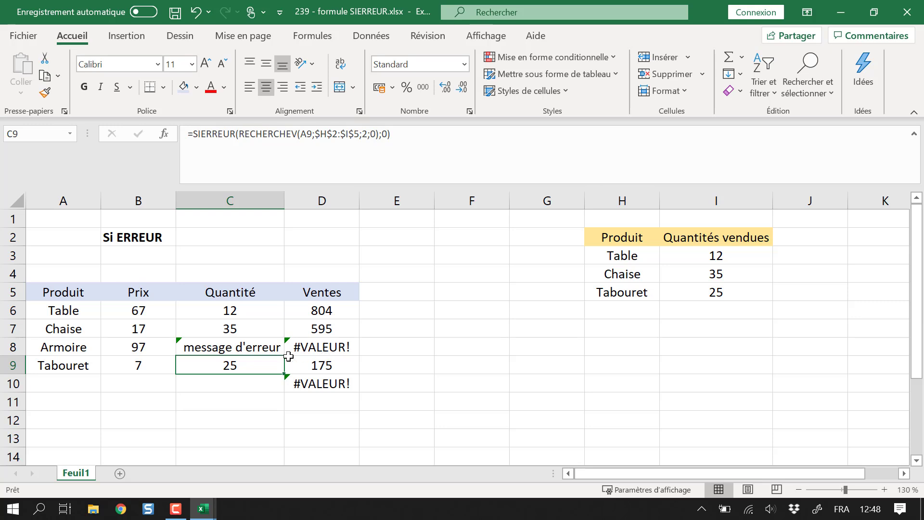
pyautogui.click(243, 349)
pyautogui.click(468, 343)
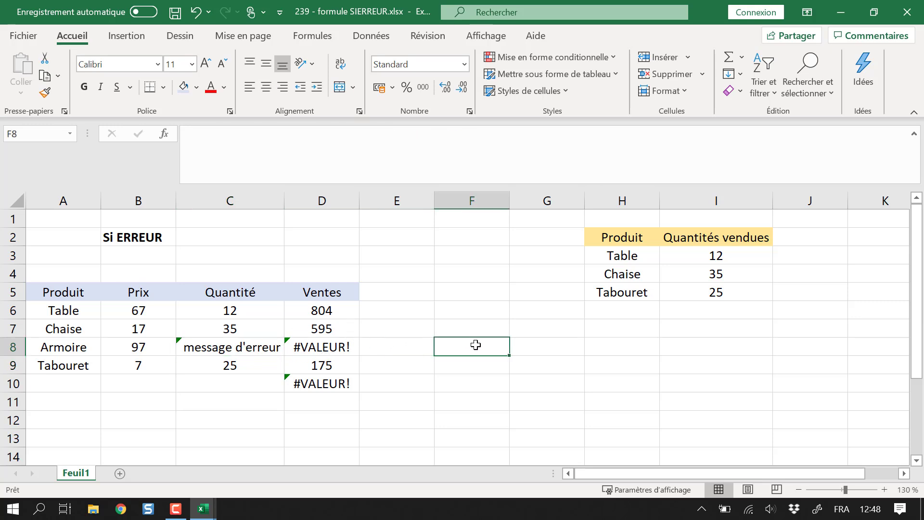
pyautogui.click(245, 351)
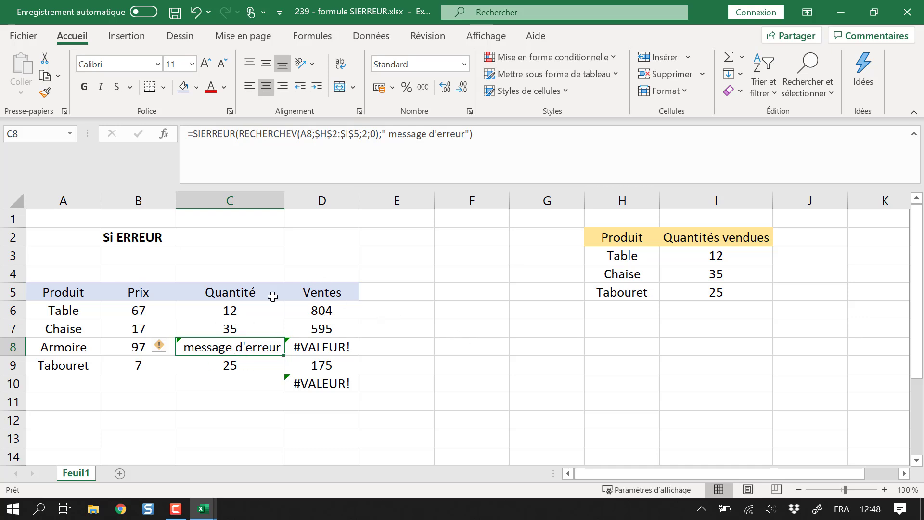
pyautogui.moveTo(533, 230); pyautogui.dragTo(136, 437)
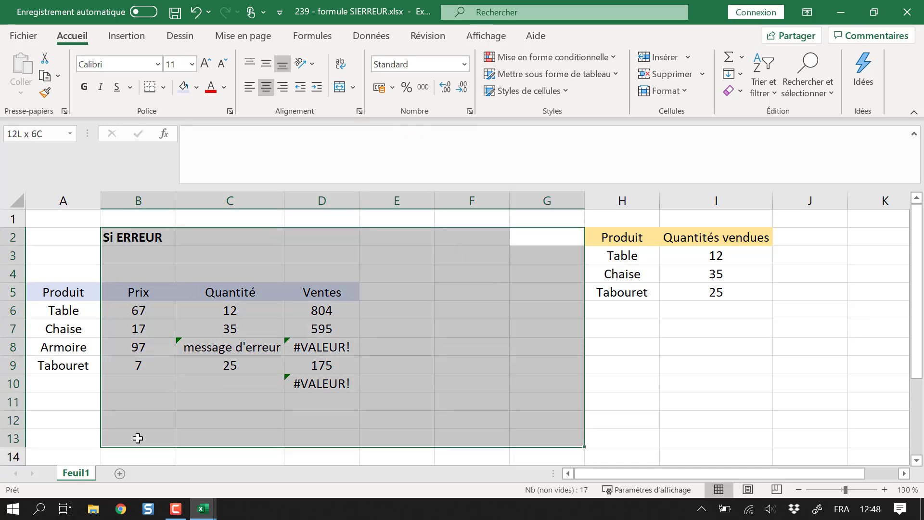
# Step: Replace the message in C8's SIERREUR formula with "0" in quotation marks, and check the Armoire row and the Ventes total
pyautogui.click(251, 347)
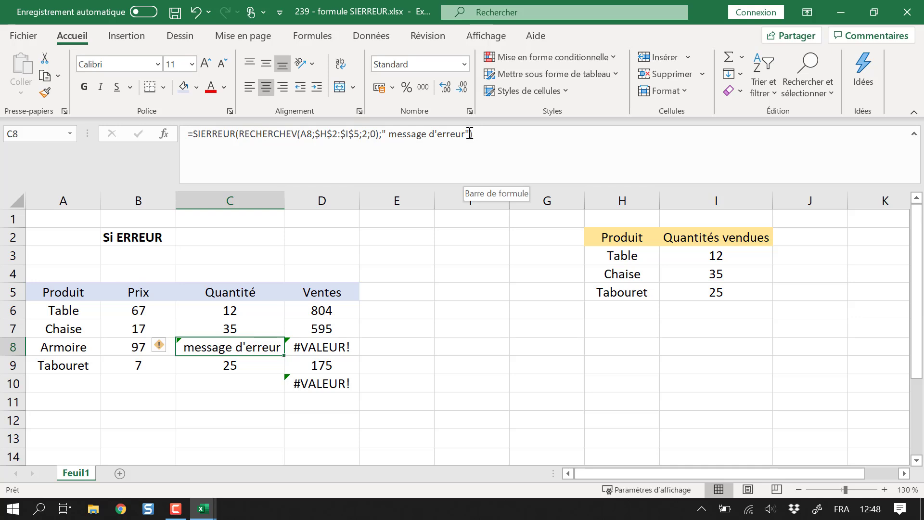
pyautogui.moveTo(469, 133); pyautogui.dragTo(384, 137)
pyautogui.write('0')
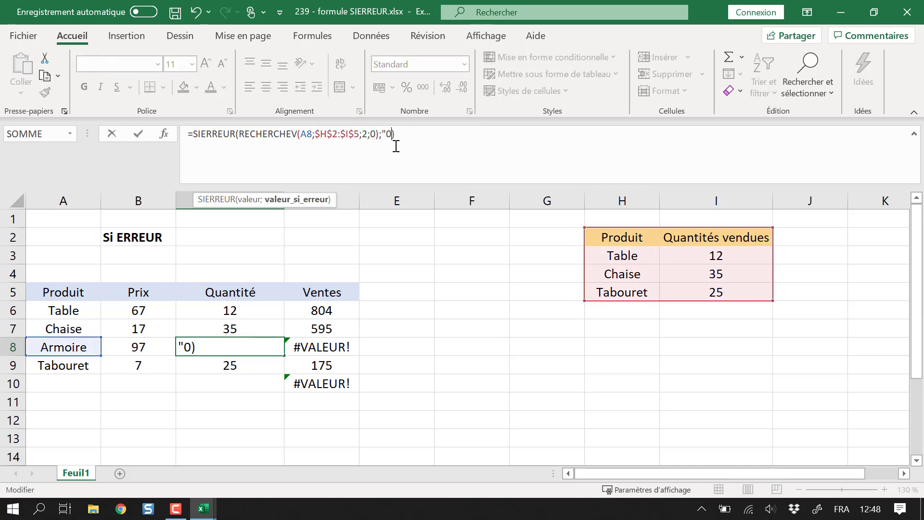
pyautogui.press('Return')
pyautogui.press('Return')
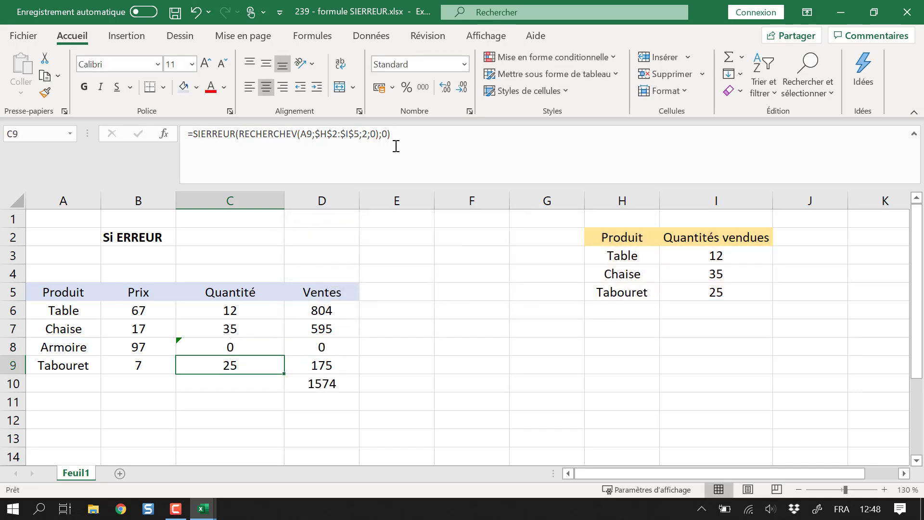
pyautogui.click(246, 340)
pyautogui.moveTo(247, 340); pyautogui.dragTo(327, 385)
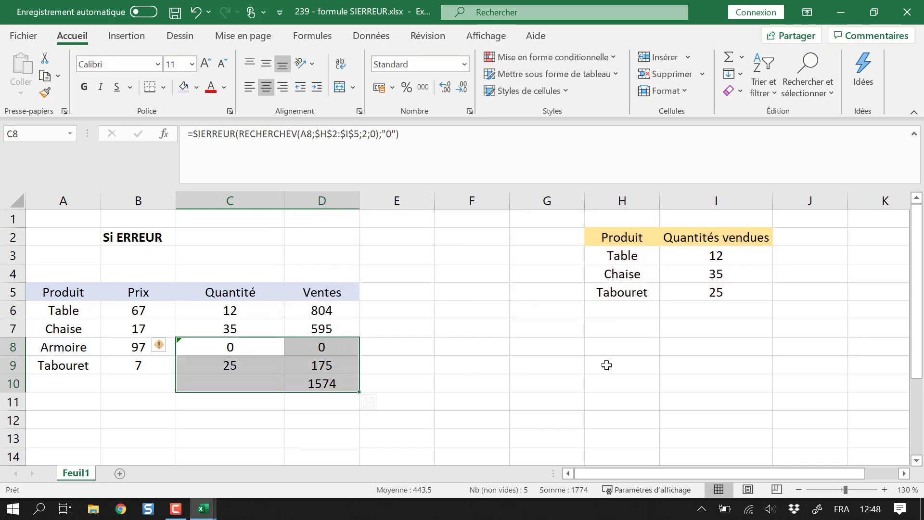
pyautogui.click(611, 358)
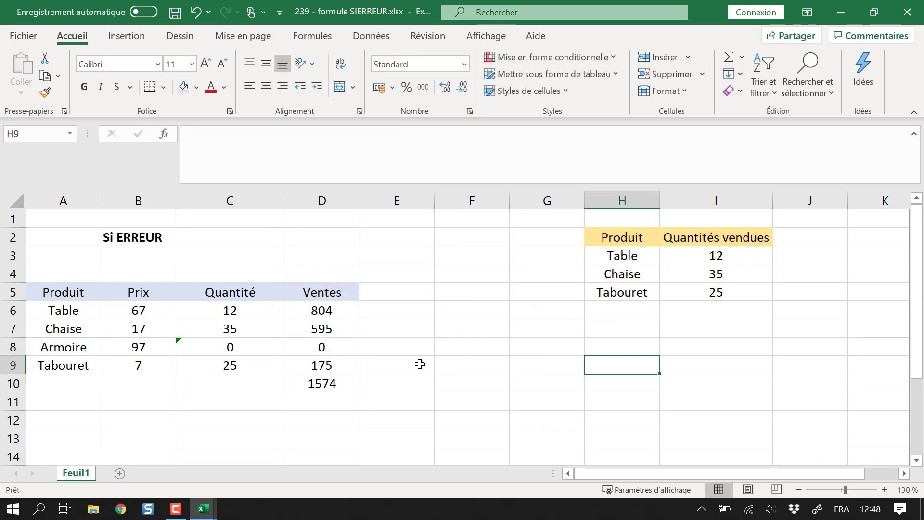